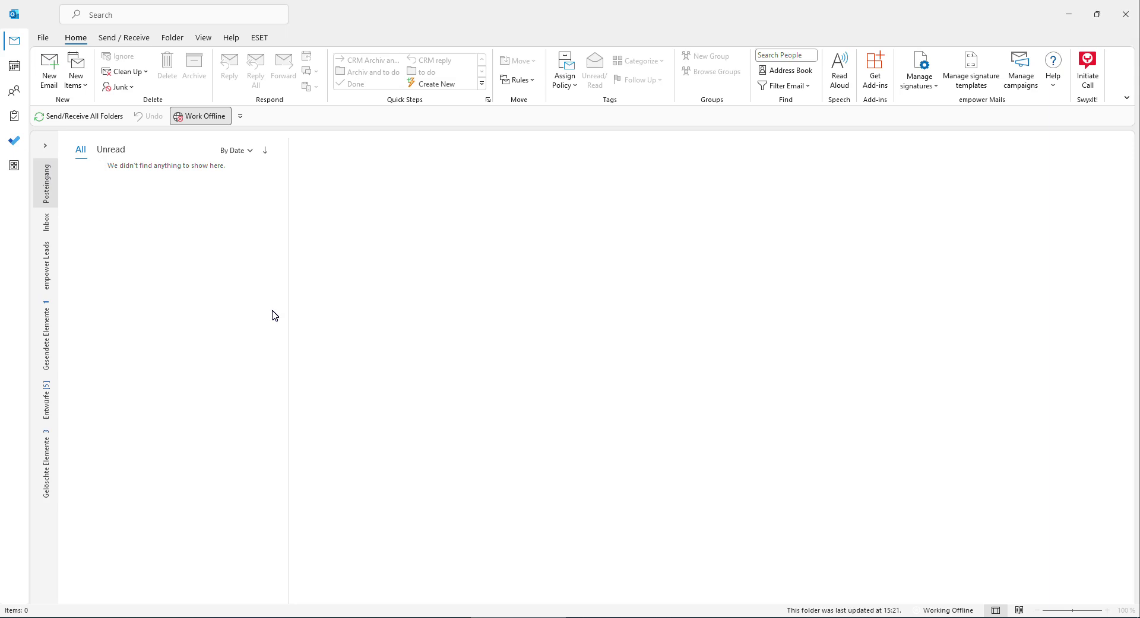
# - Start a new email and scroll its body to view the empower signature with the Cologne address
pyautogui.click(49, 69)
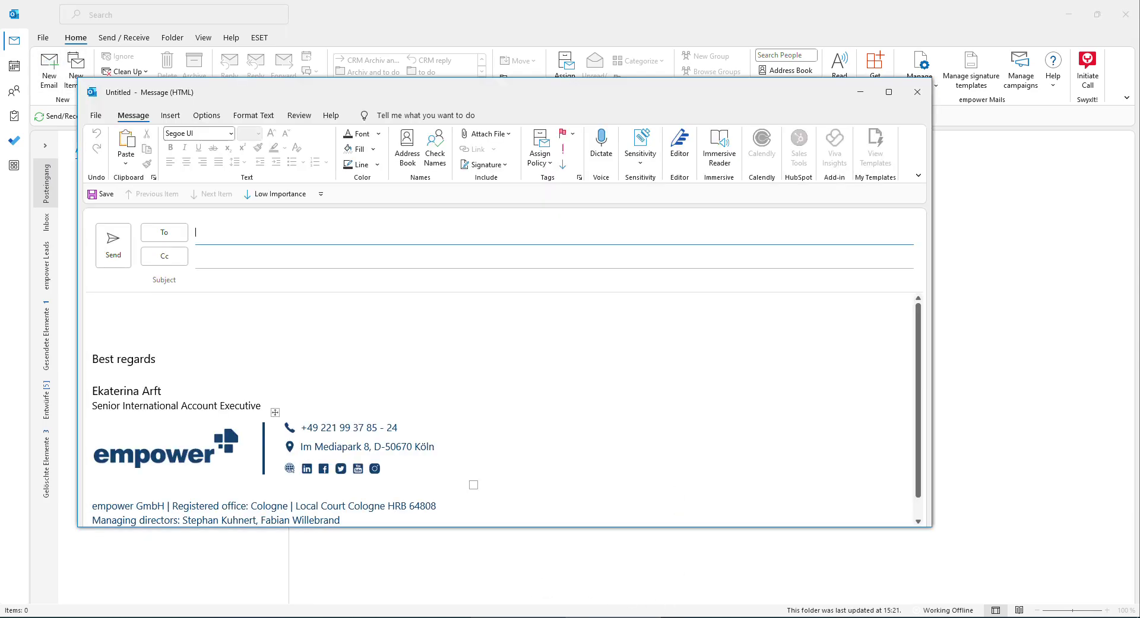
pyautogui.scroll(-1, 356, 451)
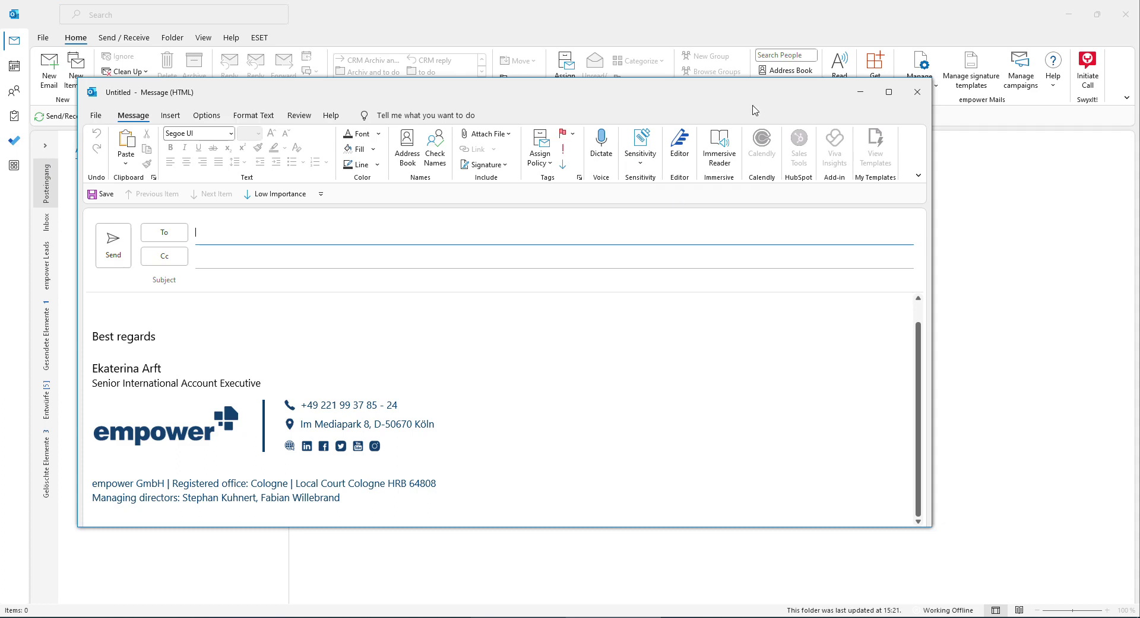
pyautogui.moveTo(770, 95); pyautogui.dragTo(766, 128)
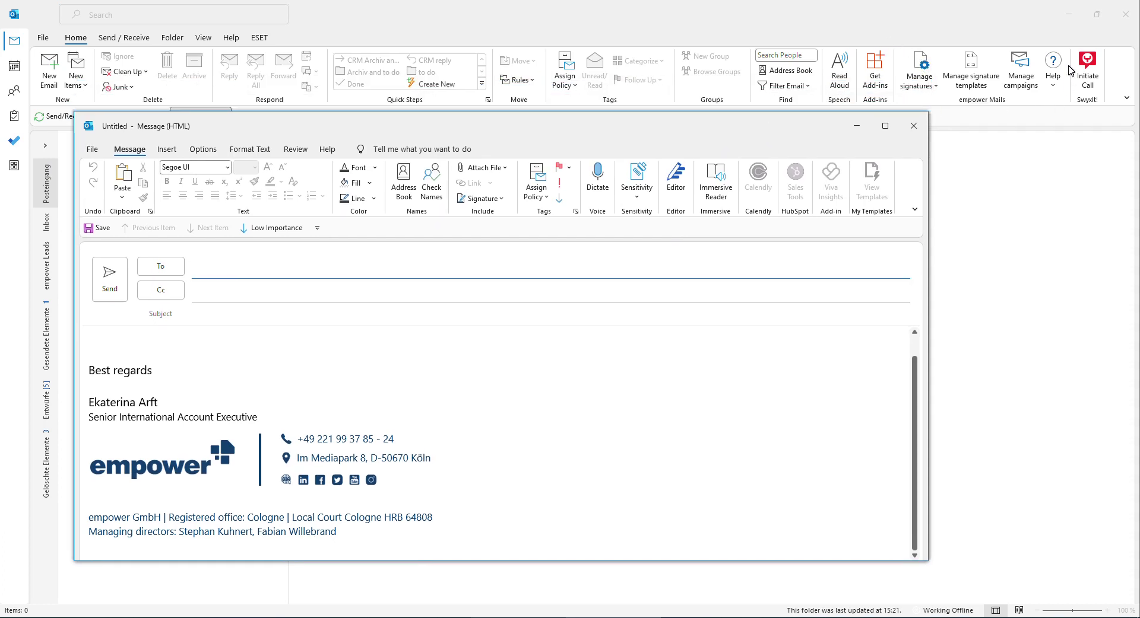
# - Open Manage signatures from the empower Mails group and begin adding another signature
pyautogui.click(920, 64)
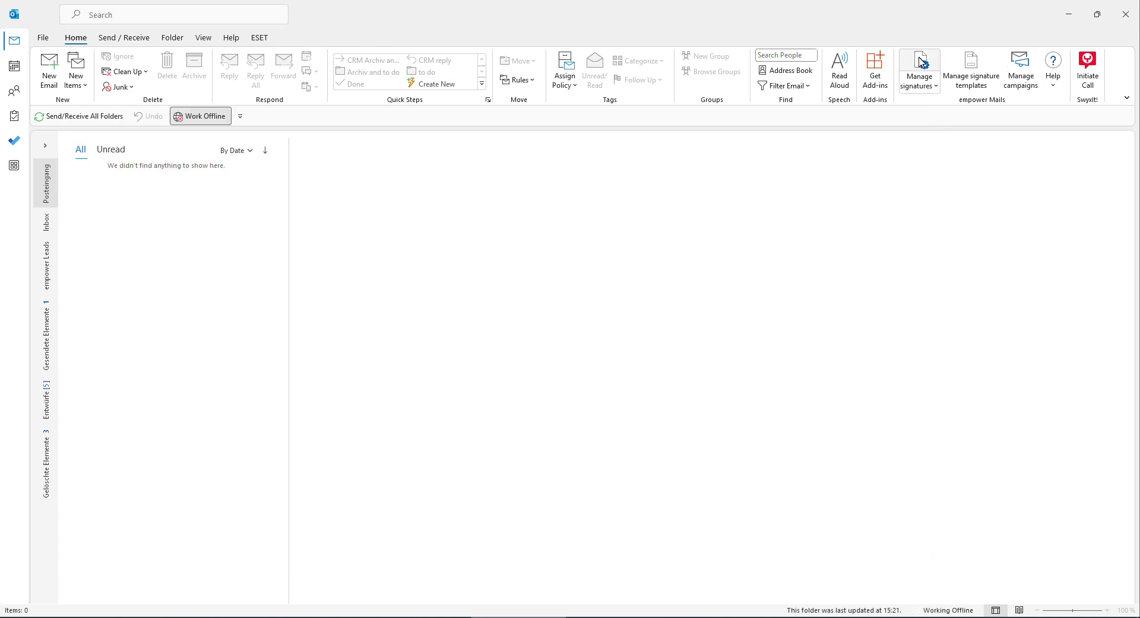
pyautogui.click(921, 63)
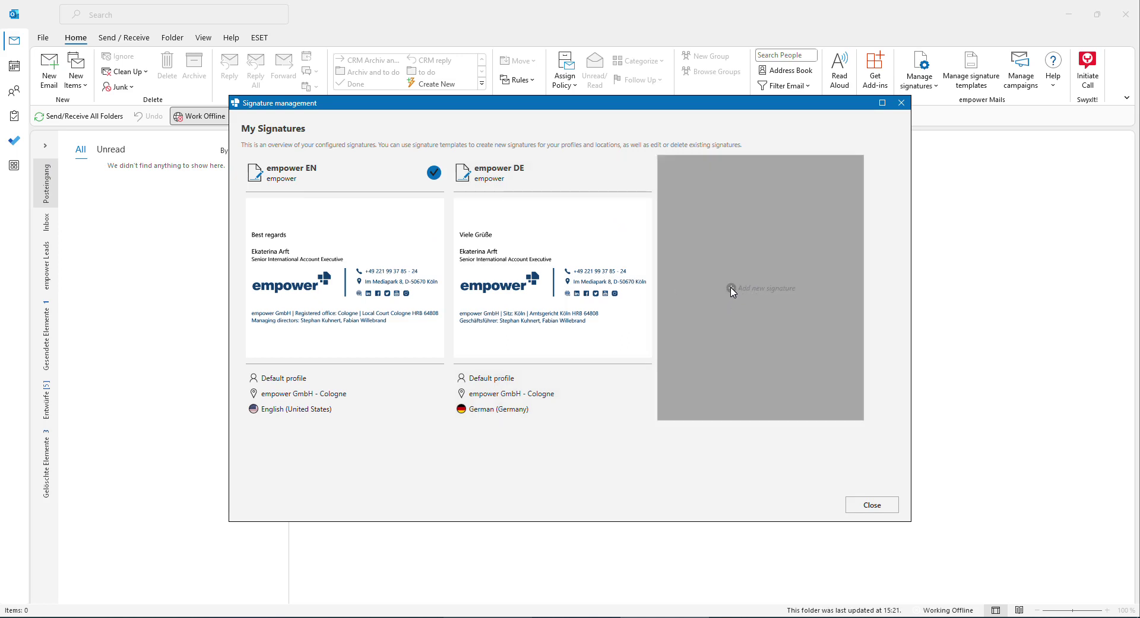
pyautogui.click(731, 289)
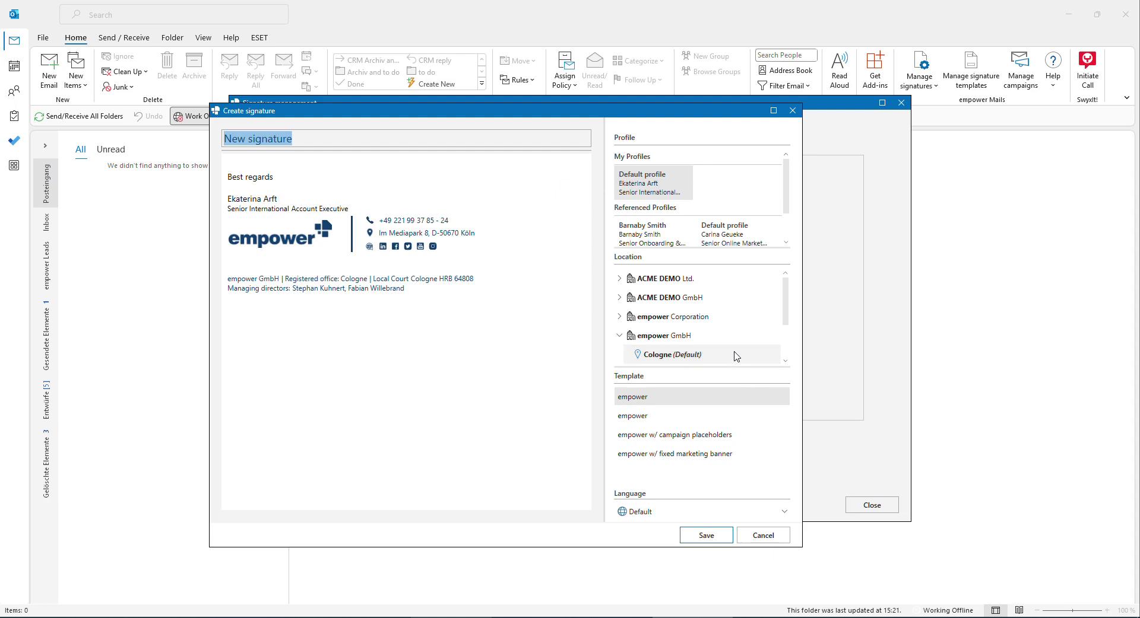
# - Set the new signature's location to New York under empower GmbH and save it
pyautogui.scroll(-2, 731, 335)
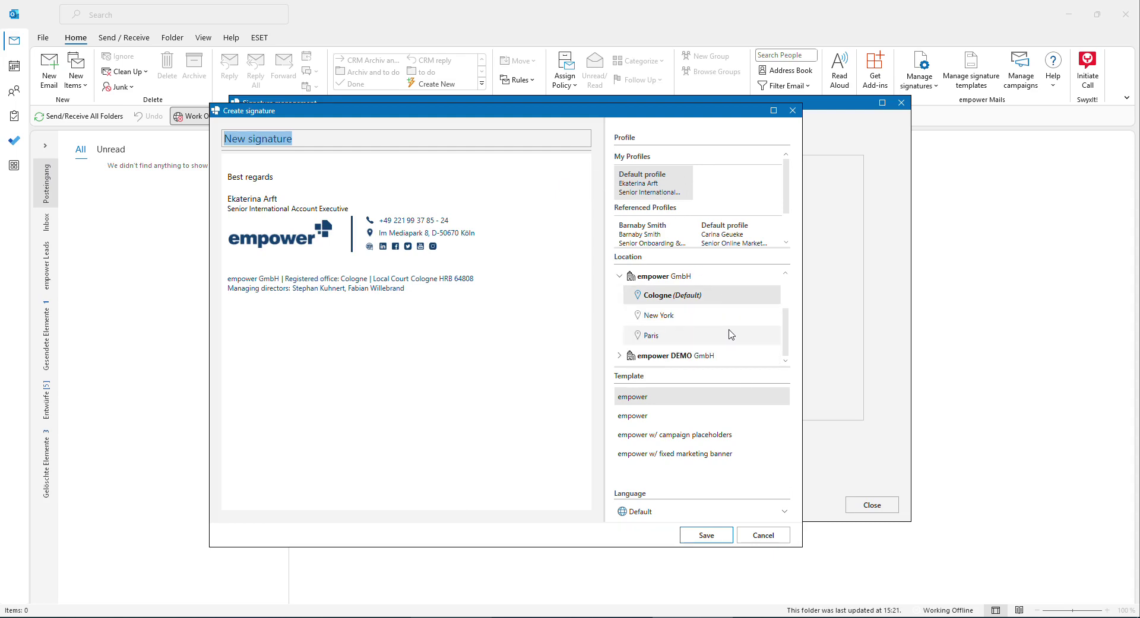
pyautogui.click(697, 321)
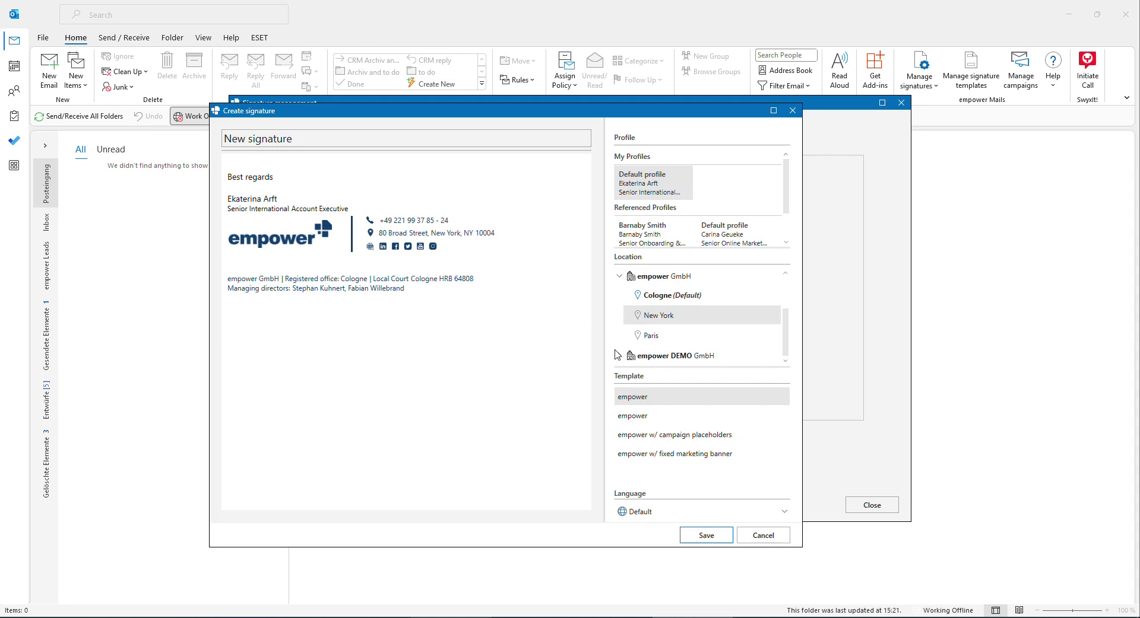
pyautogui.click(706, 536)
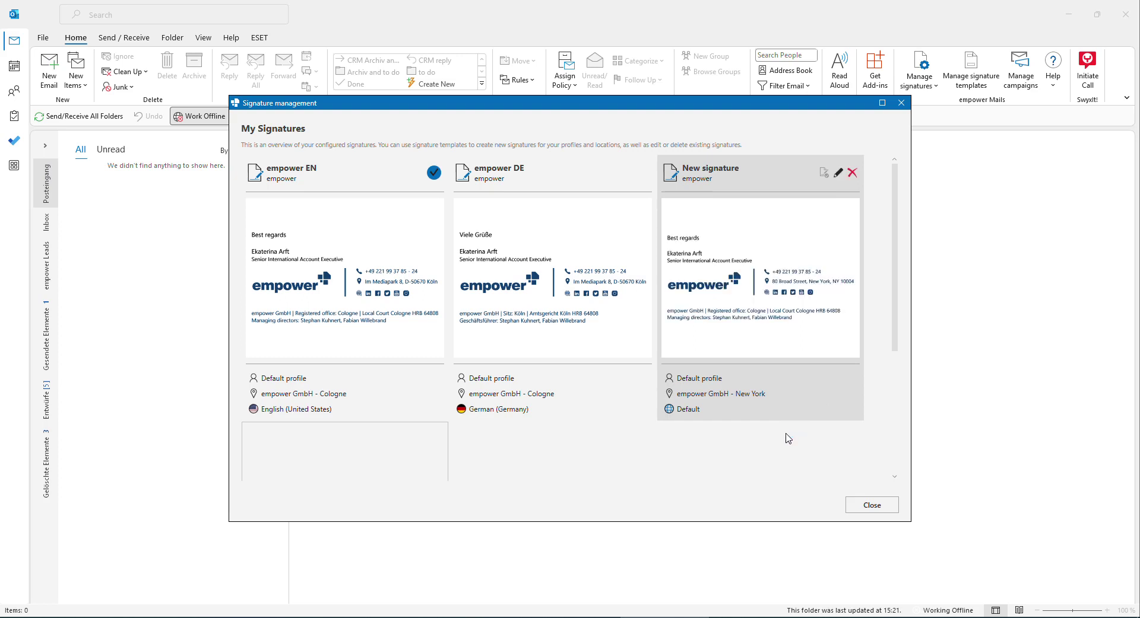
# - Close the signature overview, create a new email with Ctrl+N, and insert the New York 'New signature'
pyautogui.click(876, 503)
pyautogui.hotkey('ctrl', 'n')
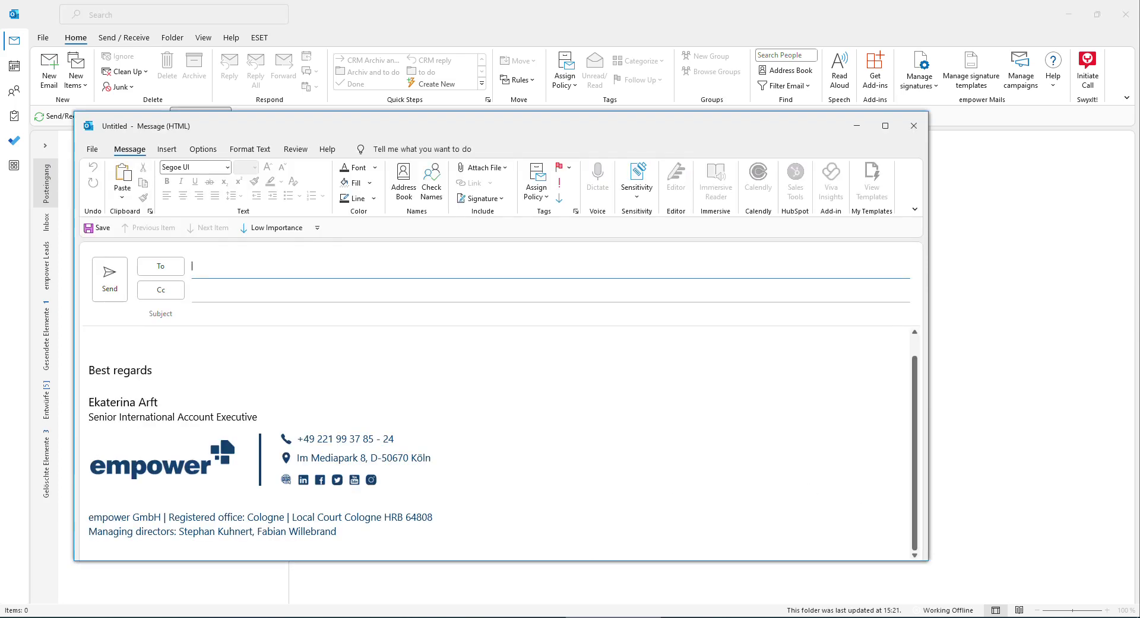
pyautogui.click(497, 202)
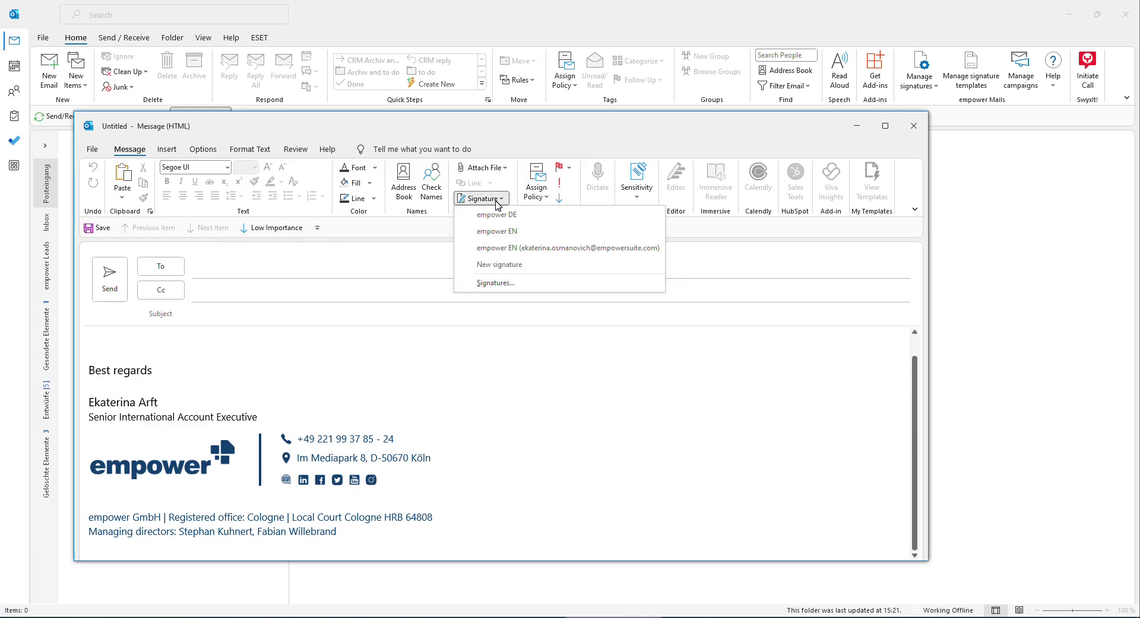
pyautogui.click(500, 264)
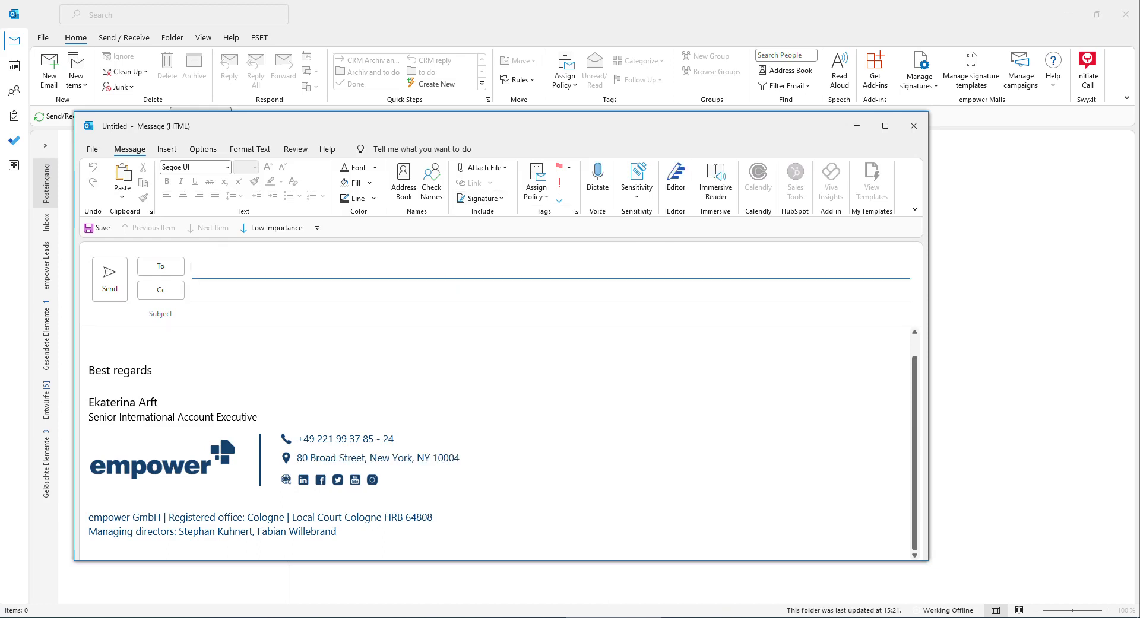
# - Browse the font and font colour lists without changing anything
pyautogui.click(227, 171)
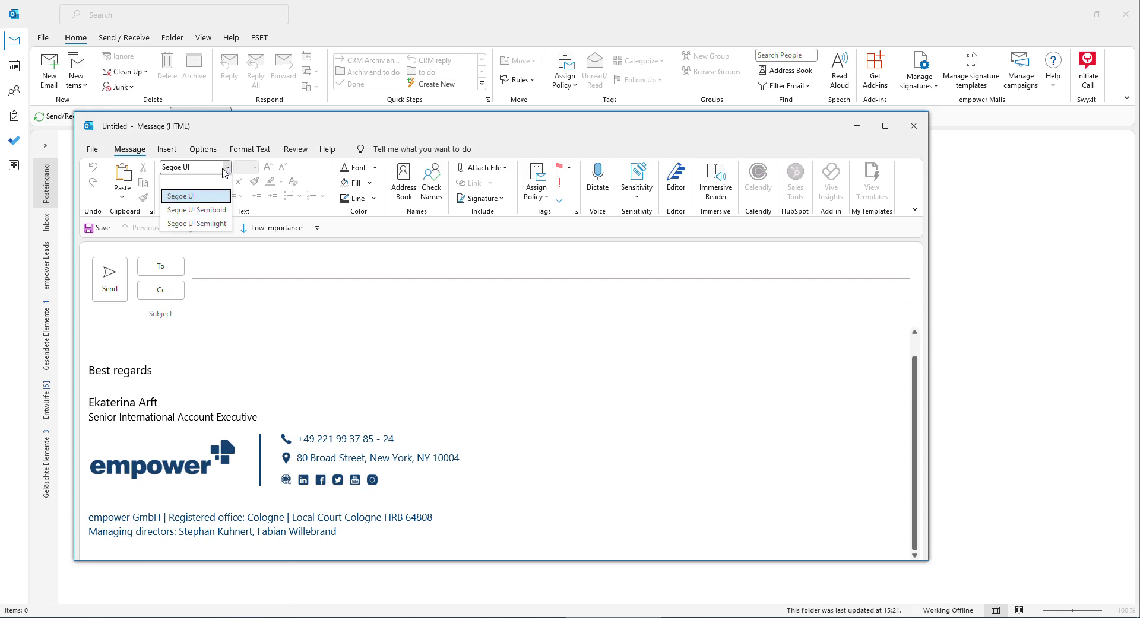
pyautogui.click(372, 171)
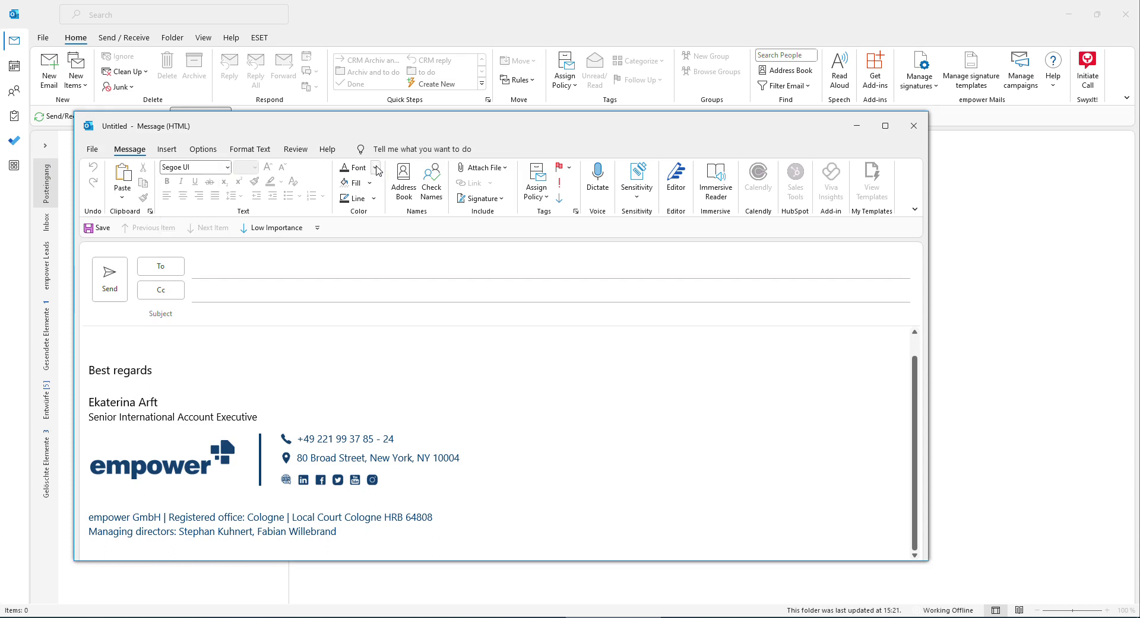
pyautogui.click(375, 170)
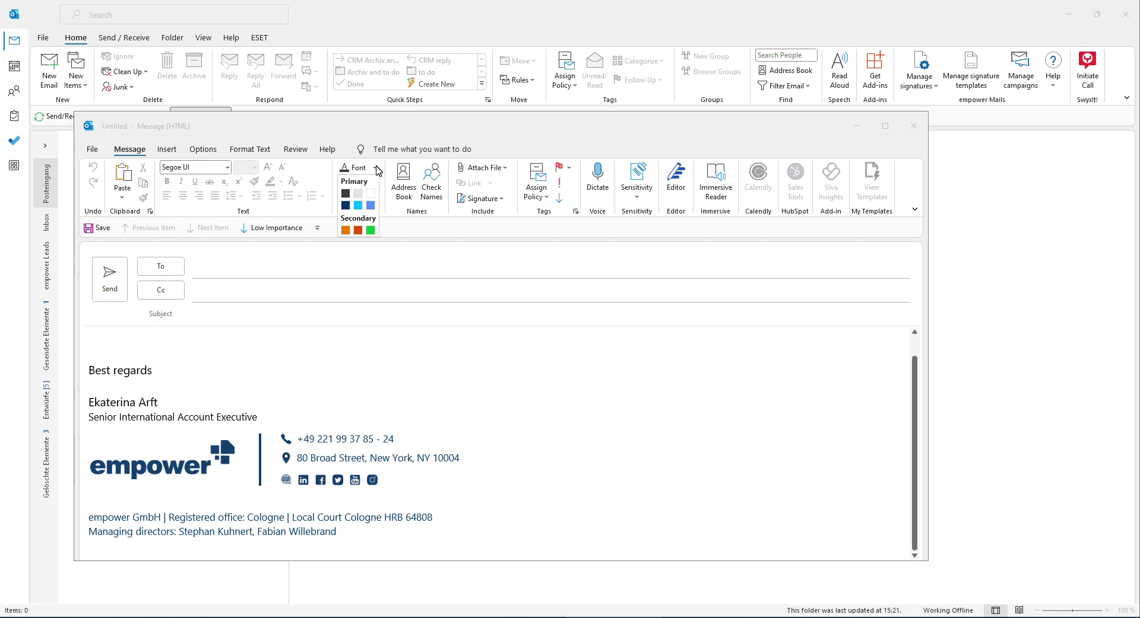
pyautogui.click(435, 365)
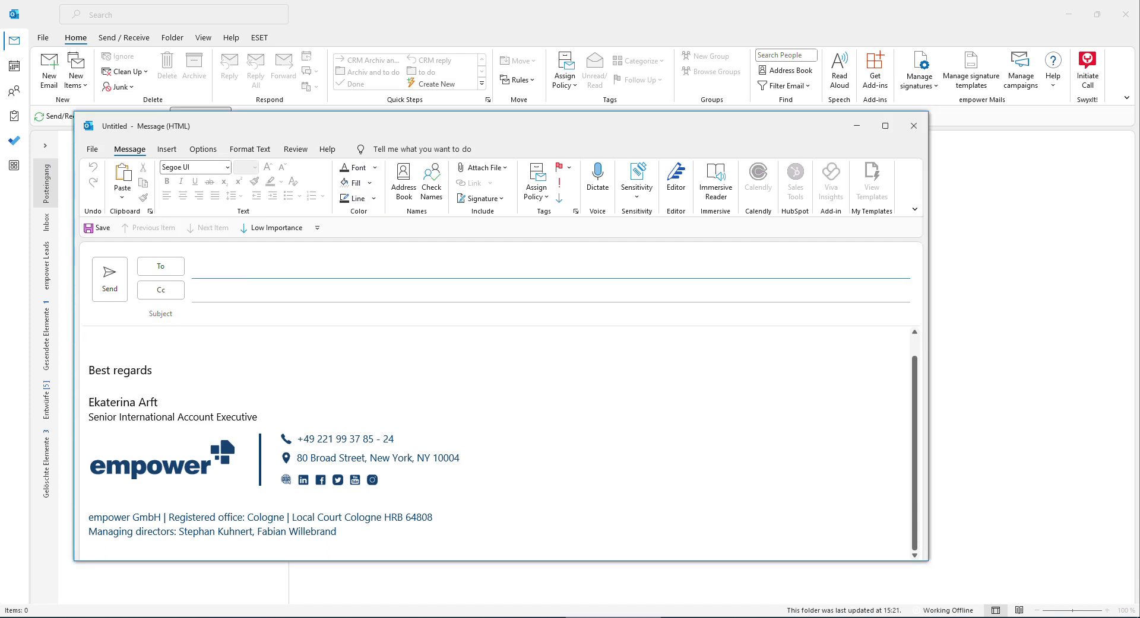
# - Close the test email, choosing No to discard it without saving
pyautogui.click(89, 337)
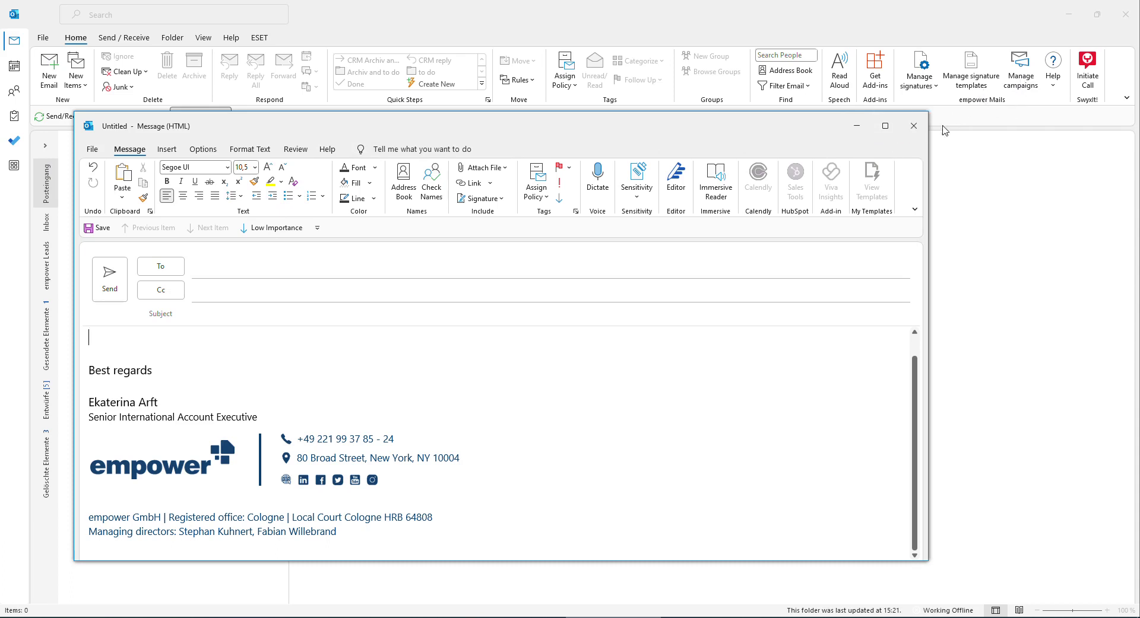
pyautogui.click(914, 134)
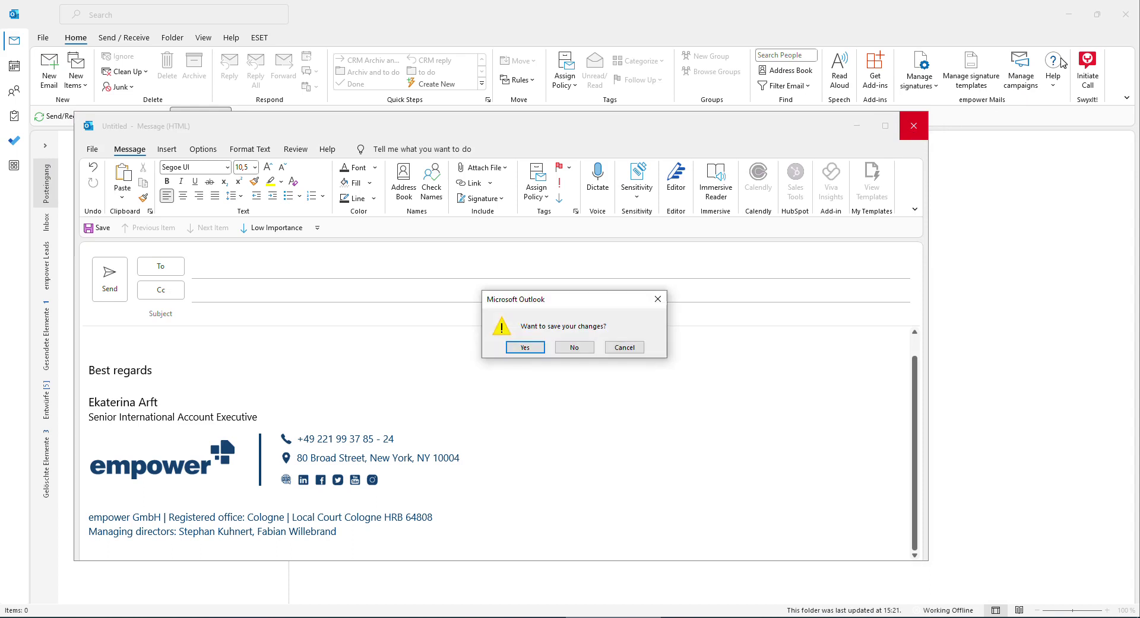
pyautogui.click(582, 349)
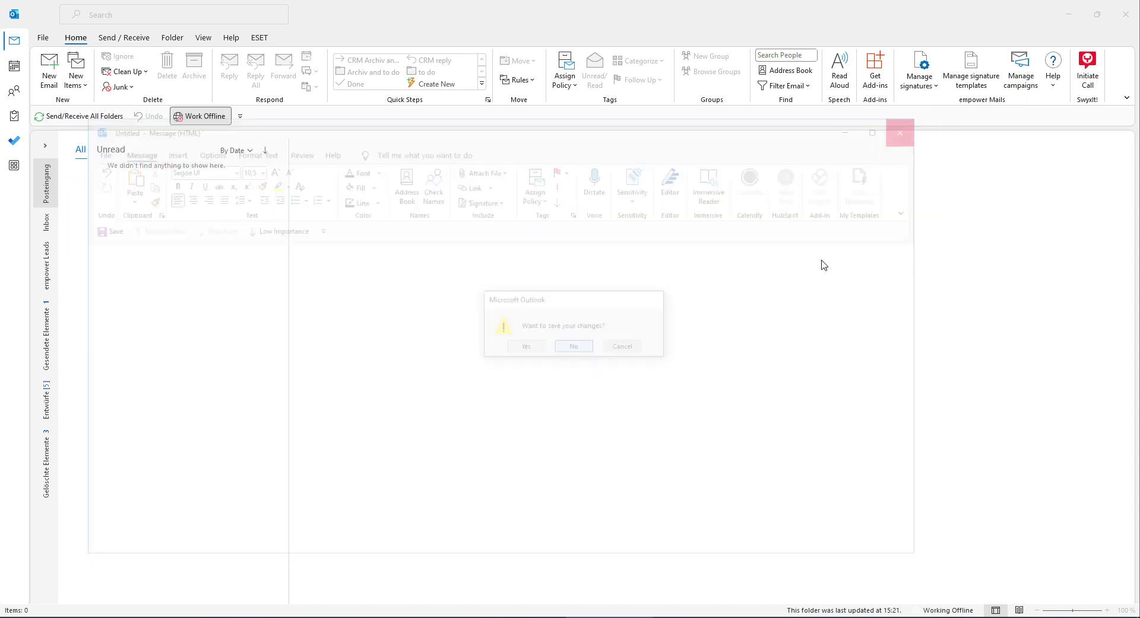
# - Open Manage campaigns and select the CS Feature Friday EN campaign
pyautogui.click(1027, 71)
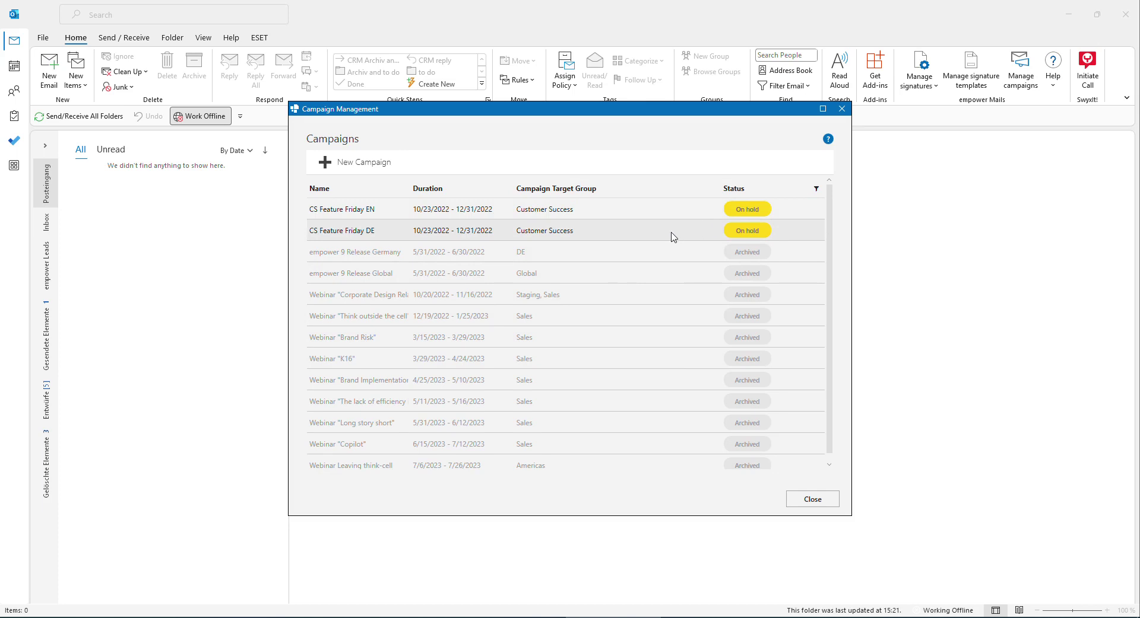
pyautogui.scroll(-1, 577, 206)
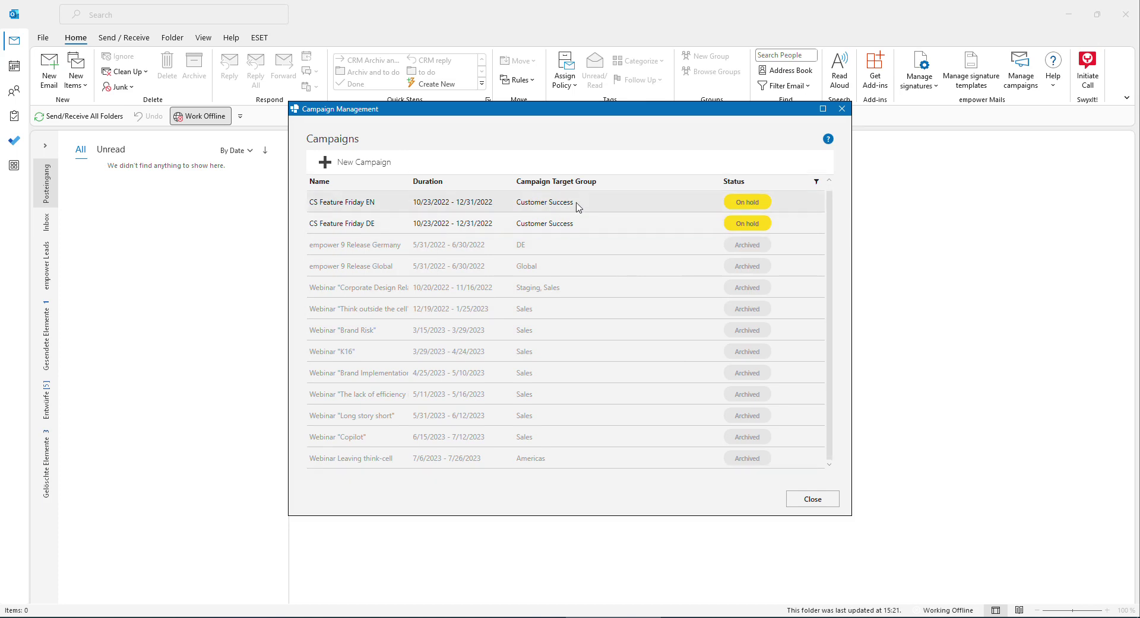
pyautogui.click(332, 207)
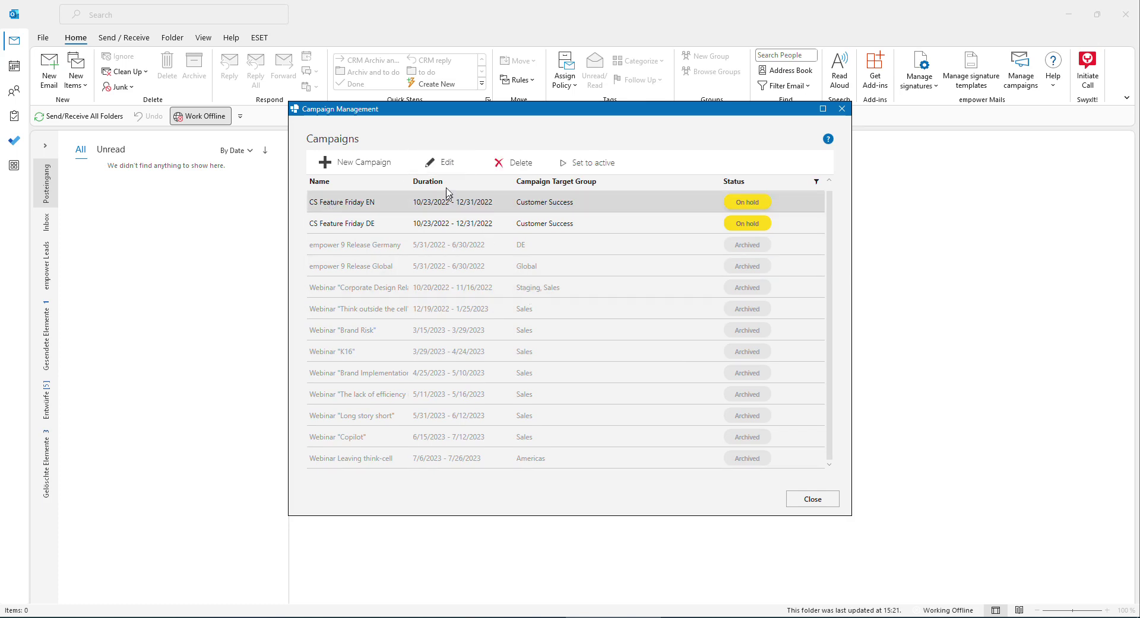
pyautogui.click(437, 163)
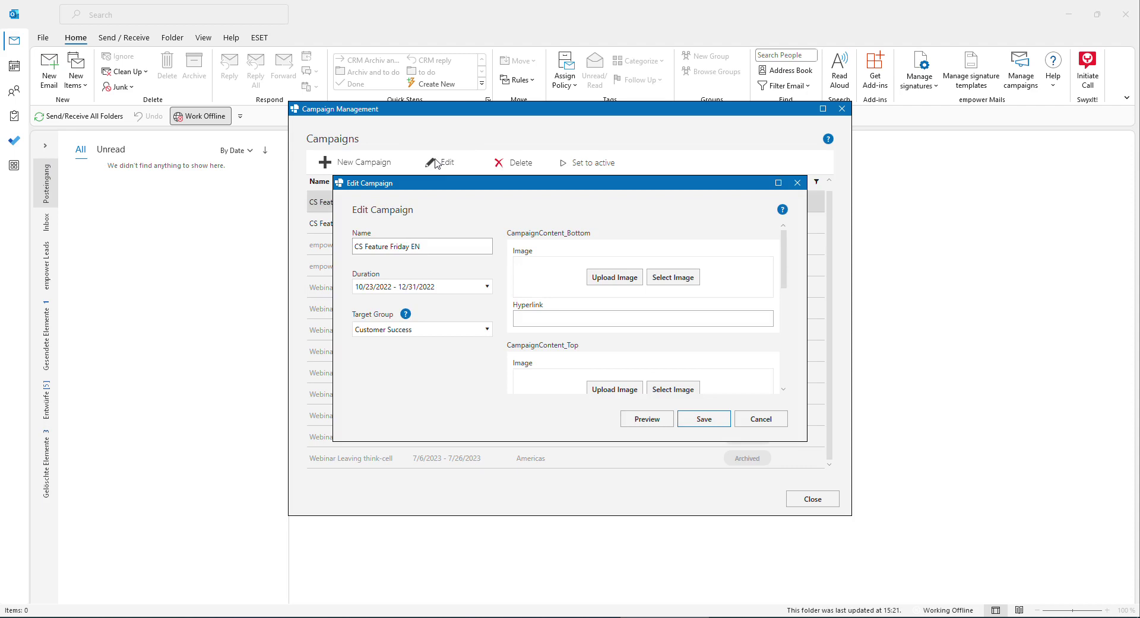
pyautogui.click(484, 287)
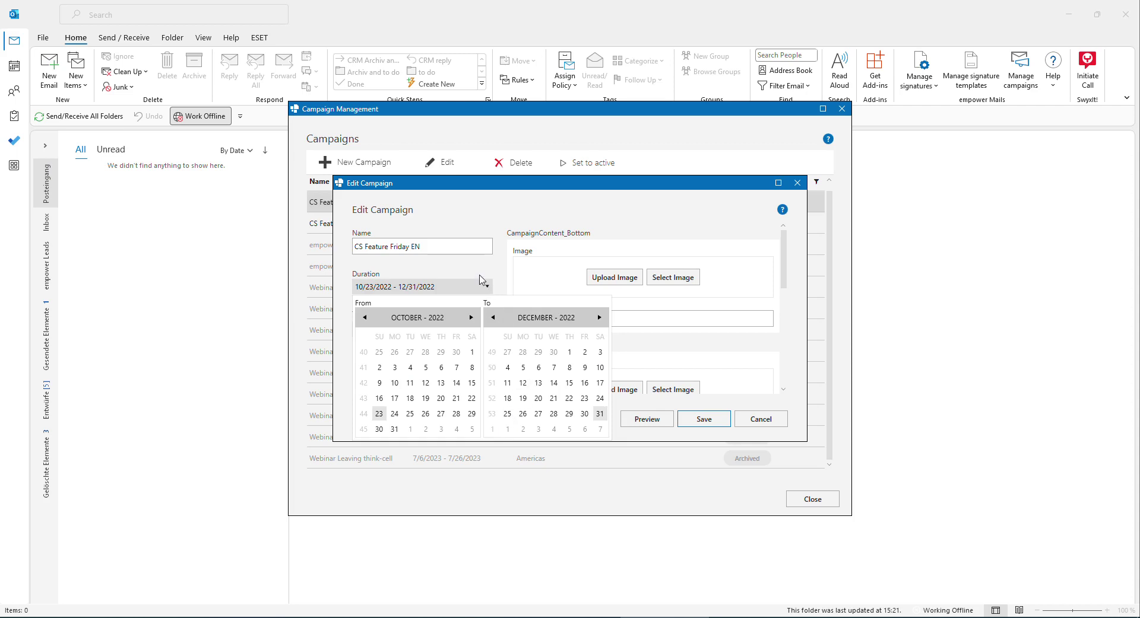
pyautogui.click(483, 284)
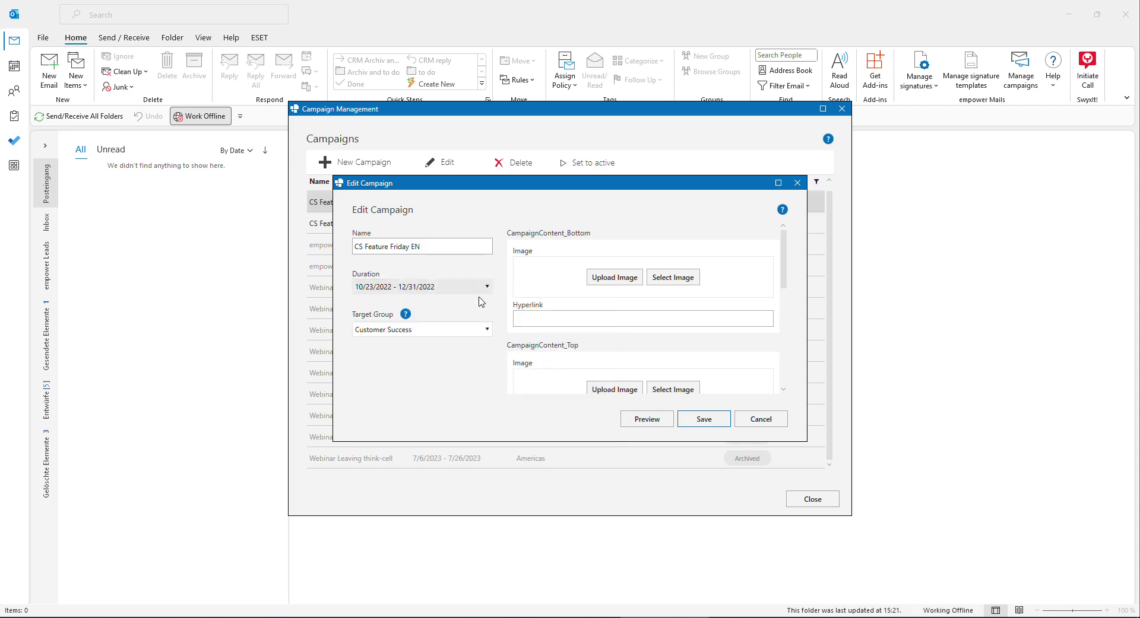
pyautogui.click(487, 330)
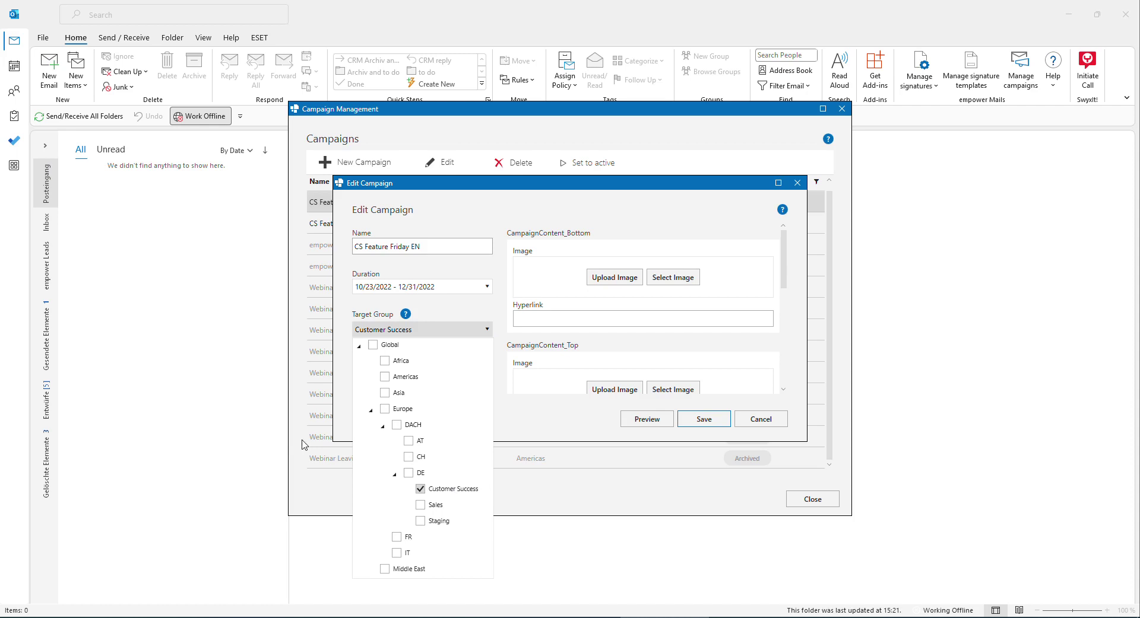
pyautogui.click(436, 305)
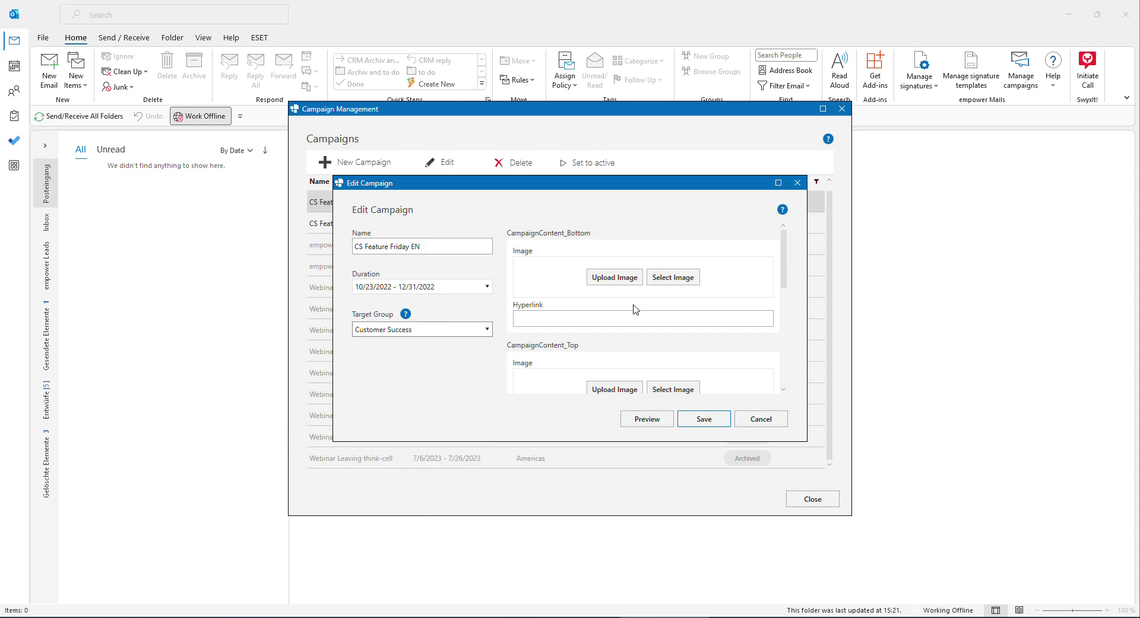
pyautogui.scroll(-5, 641, 298)
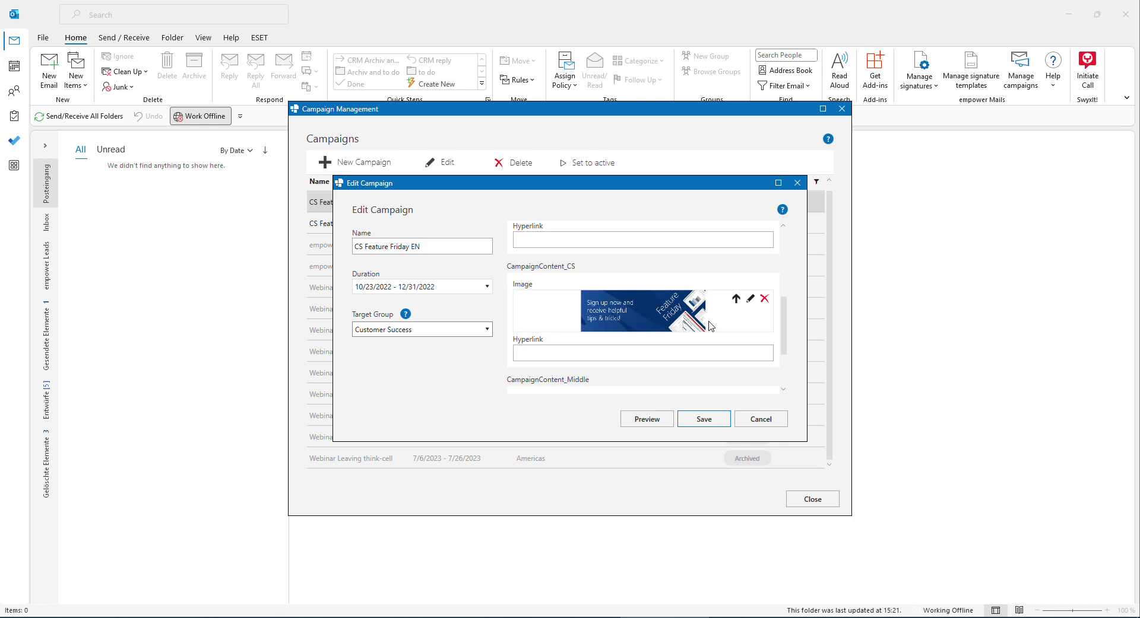
pyautogui.scroll(1, 711, 326)
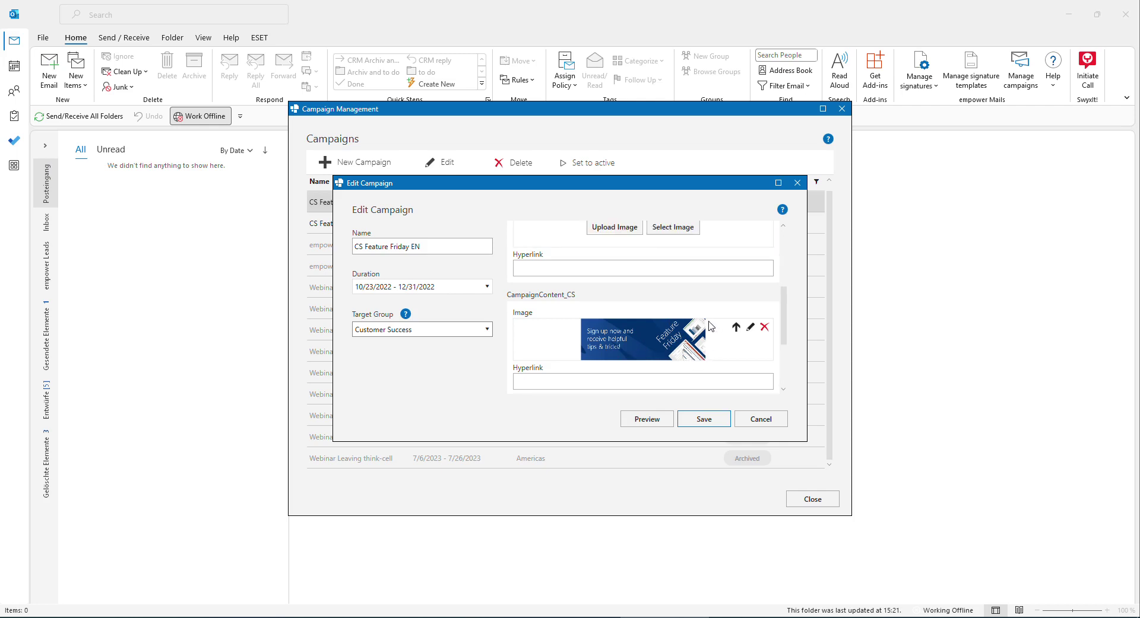
pyautogui.scroll(-4, 712, 323)
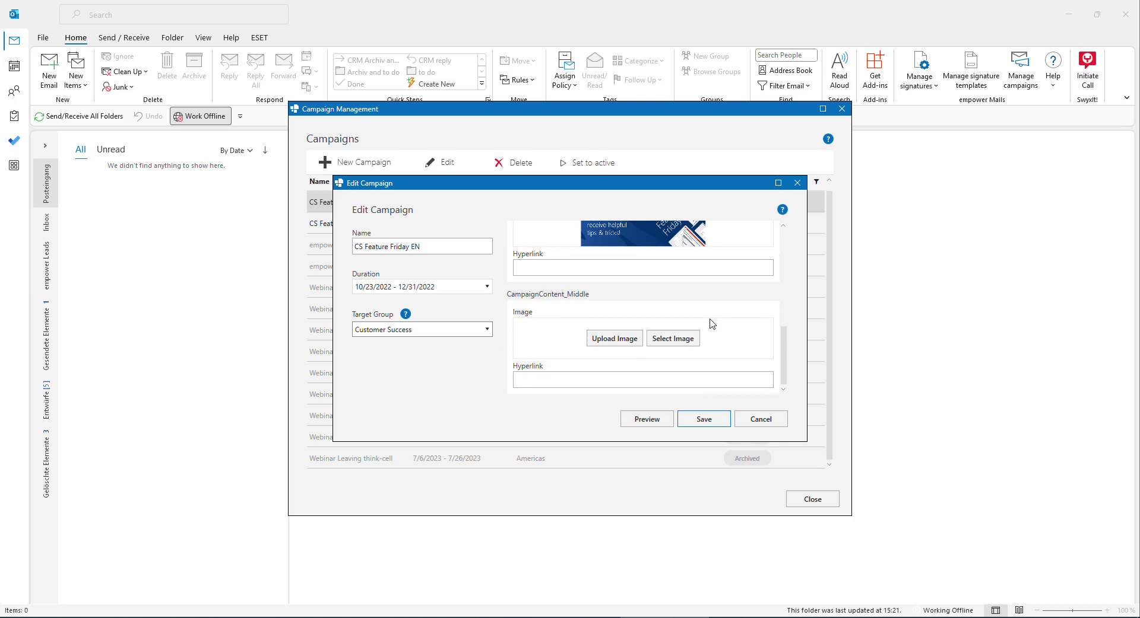
# - Close the Edit Campaign dialog and the Campaign Management window without changes
pyautogui.click(798, 184)
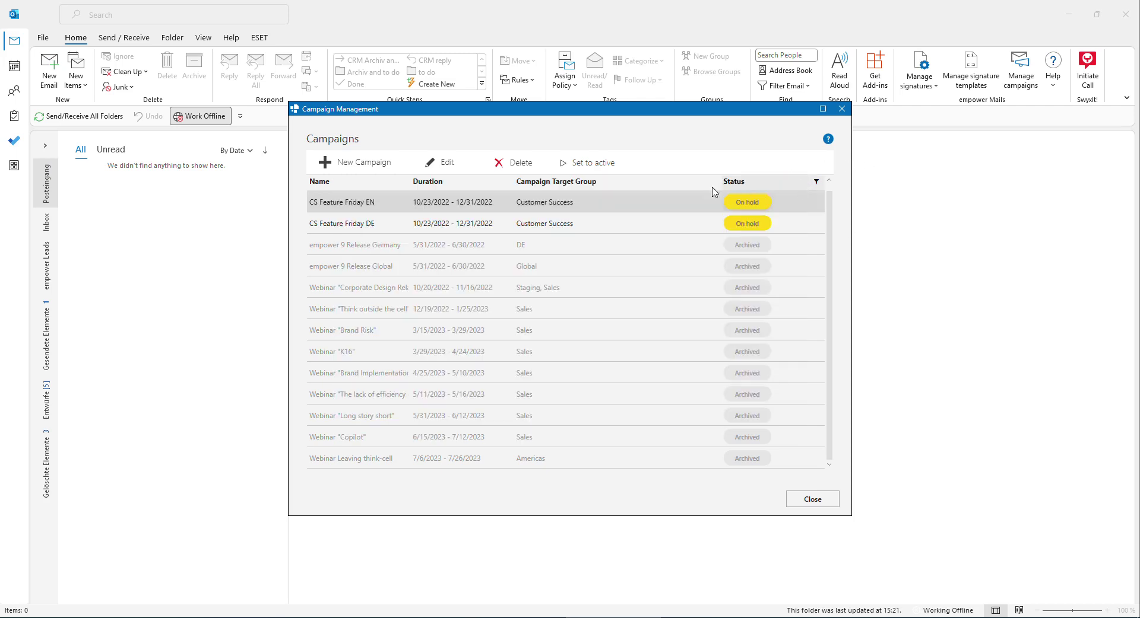
pyautogui.click(842, 109)
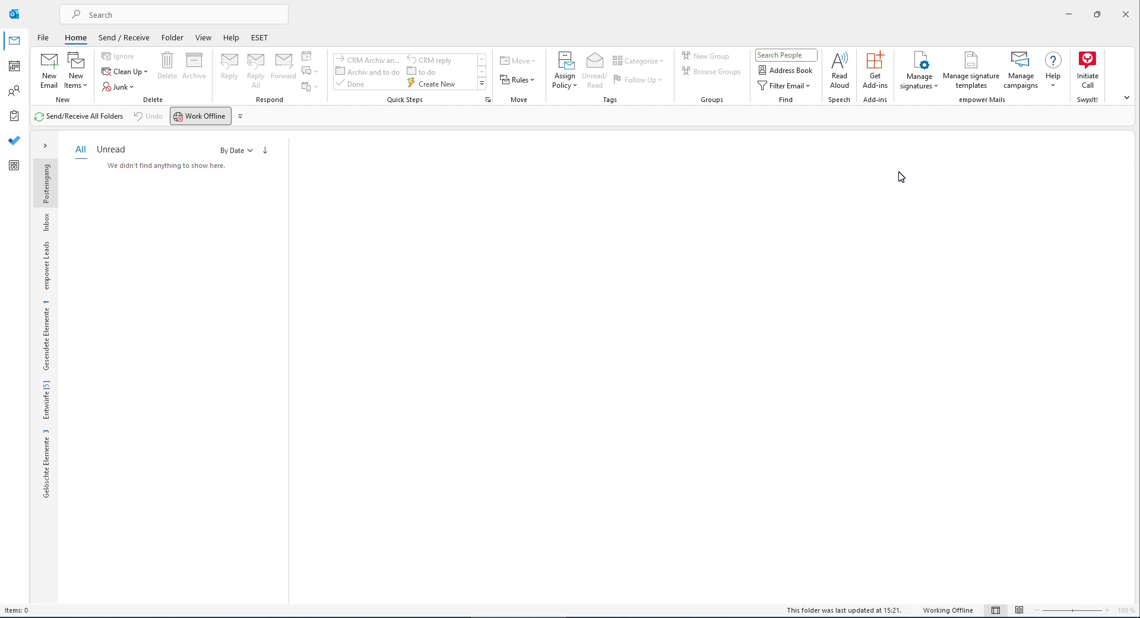
# - Open Companies from the Manage signatures dropdown and select empower GmbH to see its locations
pyautogui.click(929, 87)
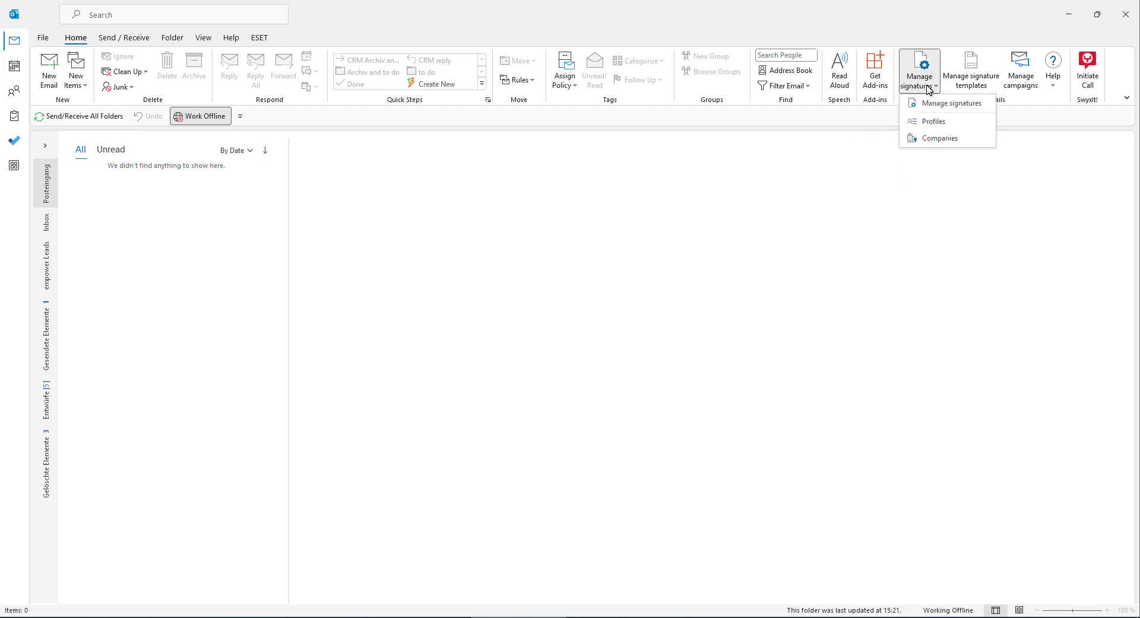
pyautogui.click(936, 140)
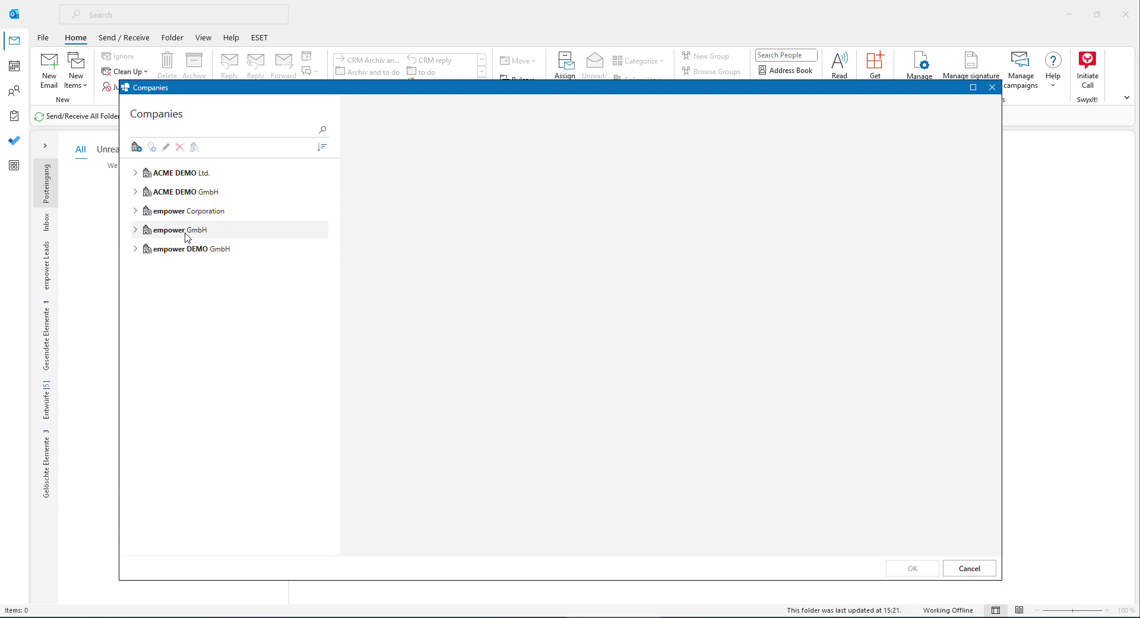
pyautogui.click(184, 237)
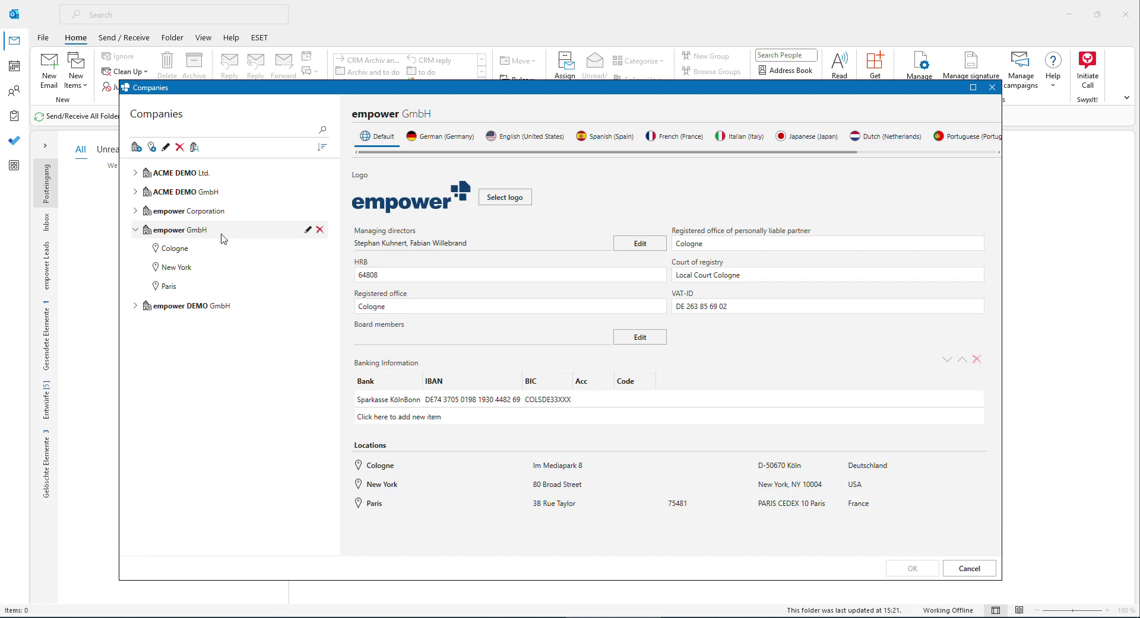
pyautogui.click(176, 230)
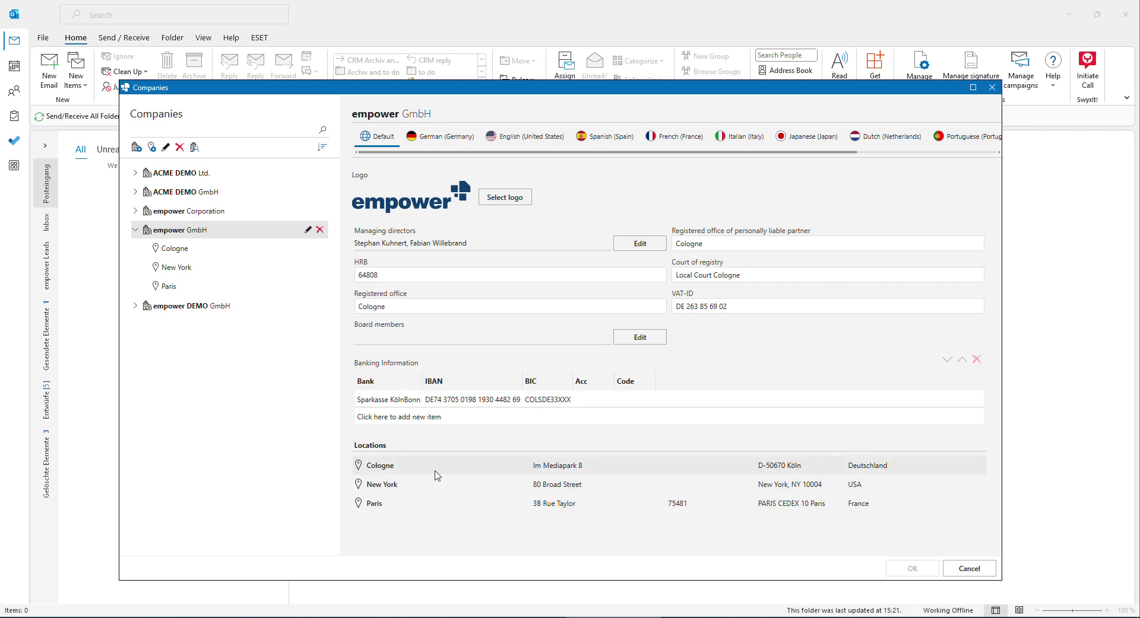
# - Open empower GmbH's Cologne location to view its address, phone, e-mail and website
pyautogui.moveTo(436, 476)
pyautogui.click(973, 466)
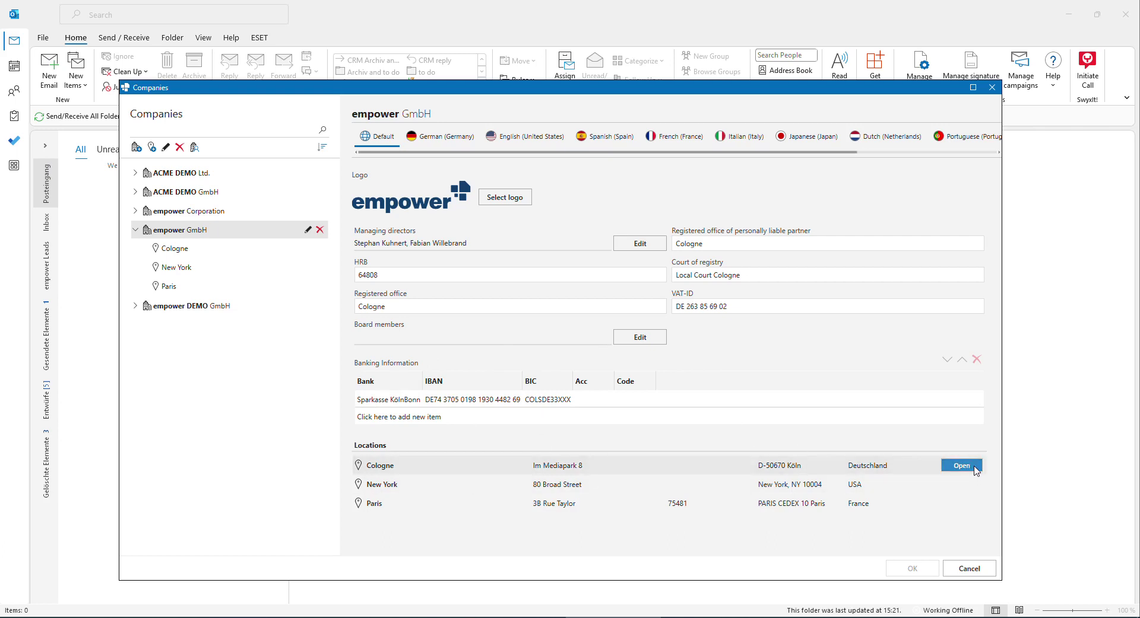